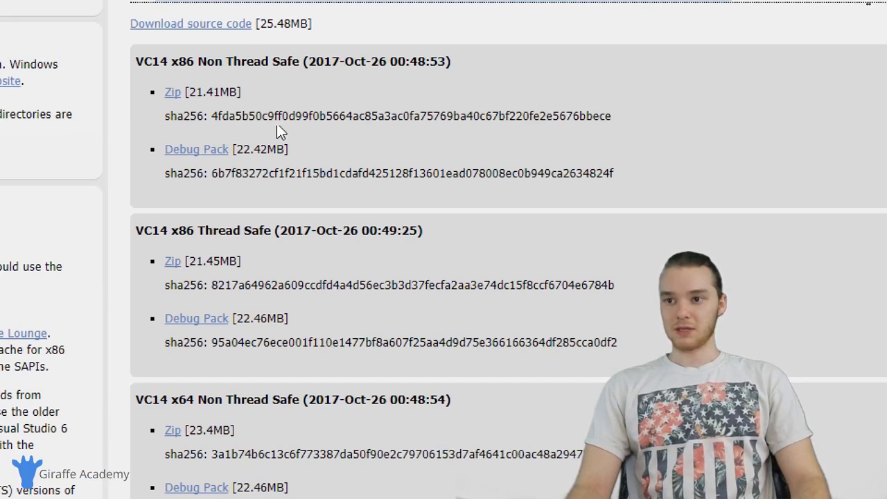
Download the Zip package of PHP 7.1 (7.1.11) for VC14 x64 Thread Safe
scroll(277, 154, "up", 2)
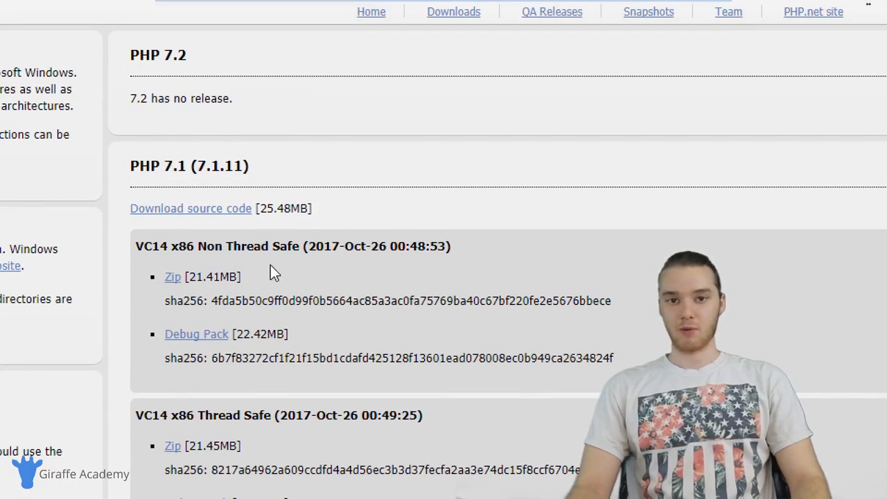
scroll(272, 272, "down", 1)
scroll(282, 258, "down", 1)
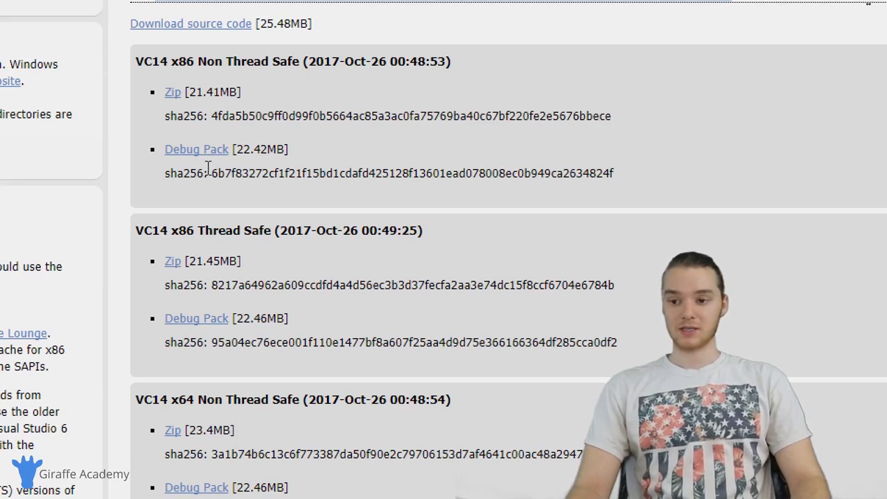
scroll(206, 169, "down", 3)
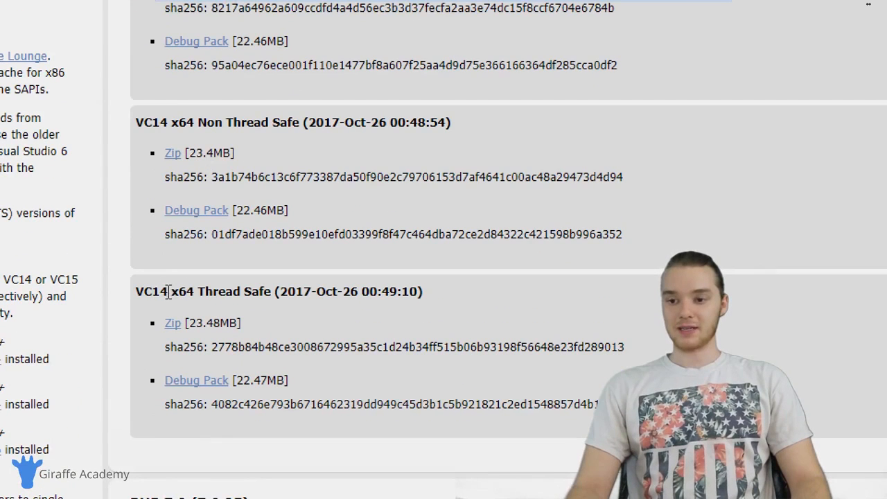
left_click_drag(168, 292, 276, 293)
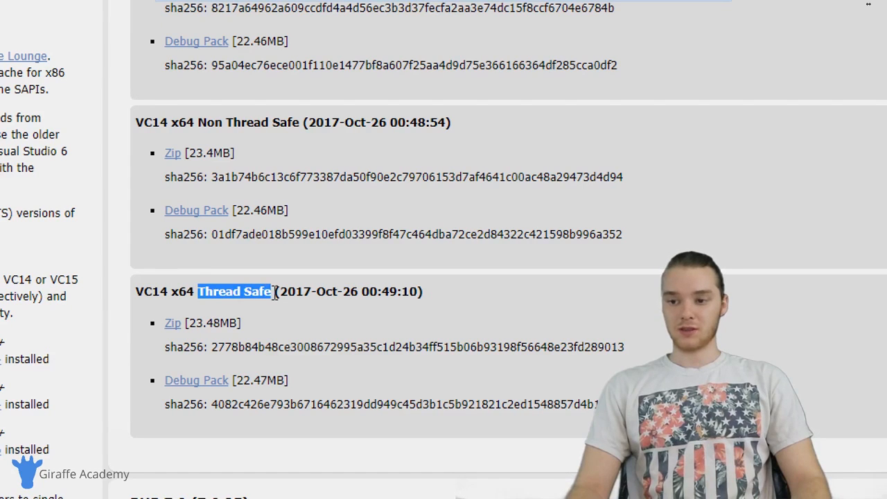
scroll(254, 284, "up", 1)
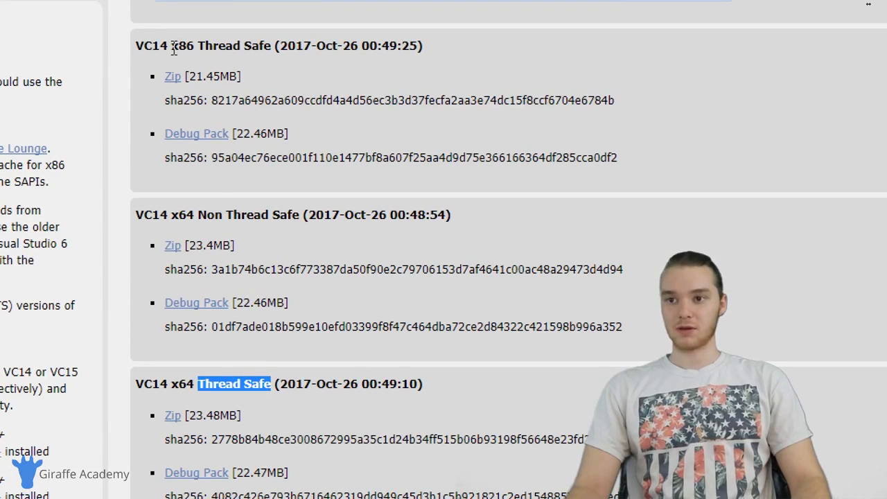
left_click_drag(173, 47, 271, 47)
scroll(265, 188, "down", 2)
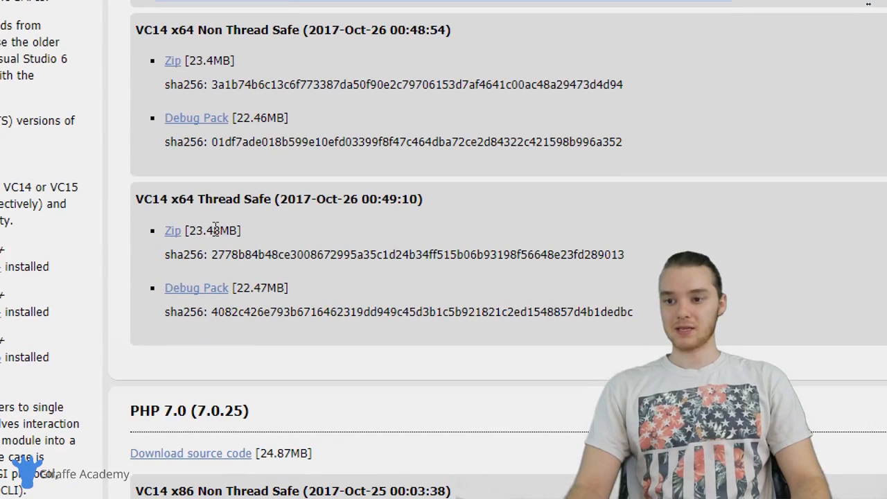
left_click(173, 233)
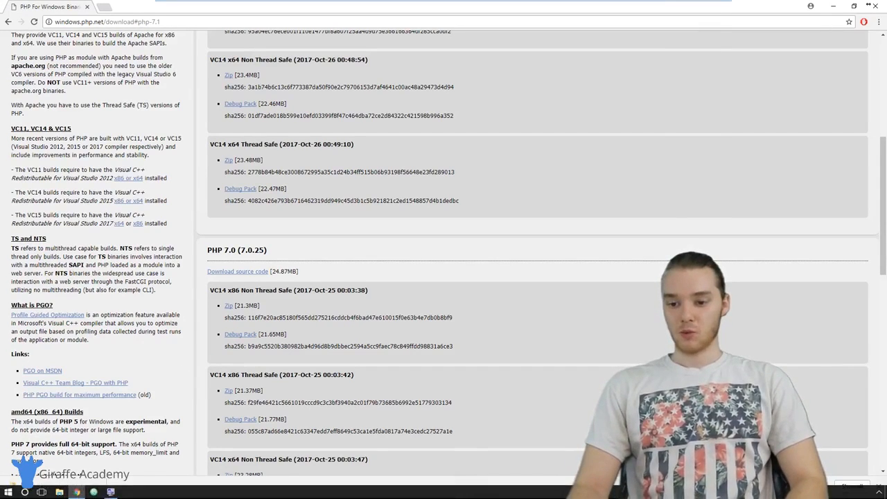
Switch to File Explorer and start extracting the php-7.1.11-Win32-VC14-x64 archive in the Downloads folder
left_click(59, 492)
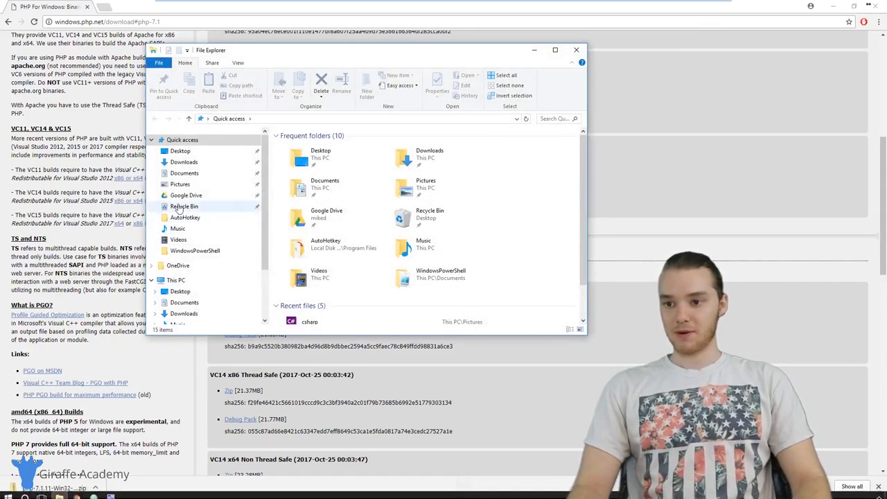
left_click(197, 163)
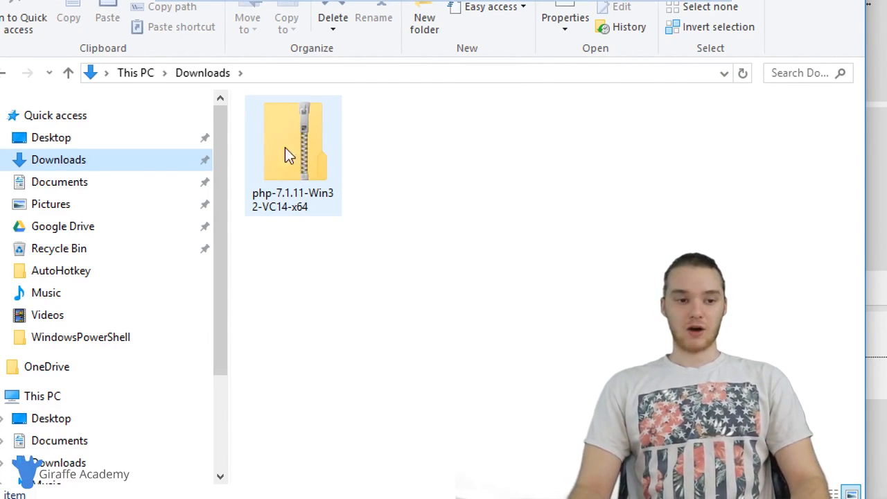
right_click(293, 147)
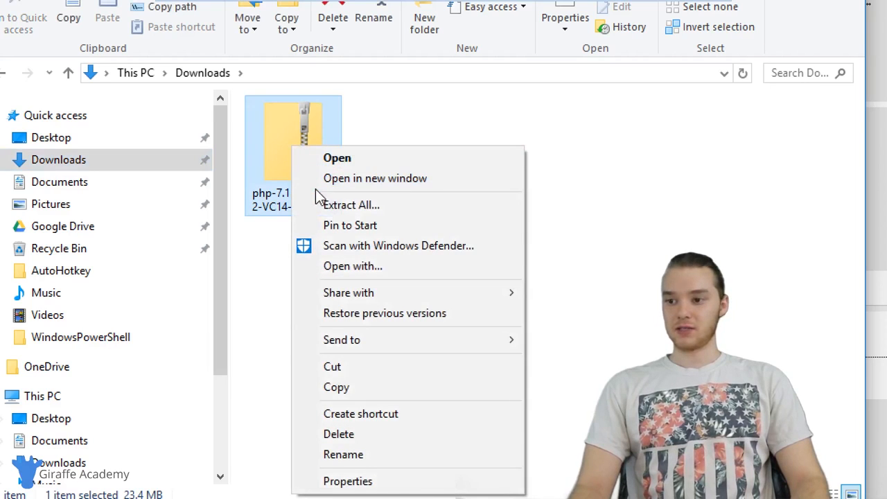
left_click(332, 204)
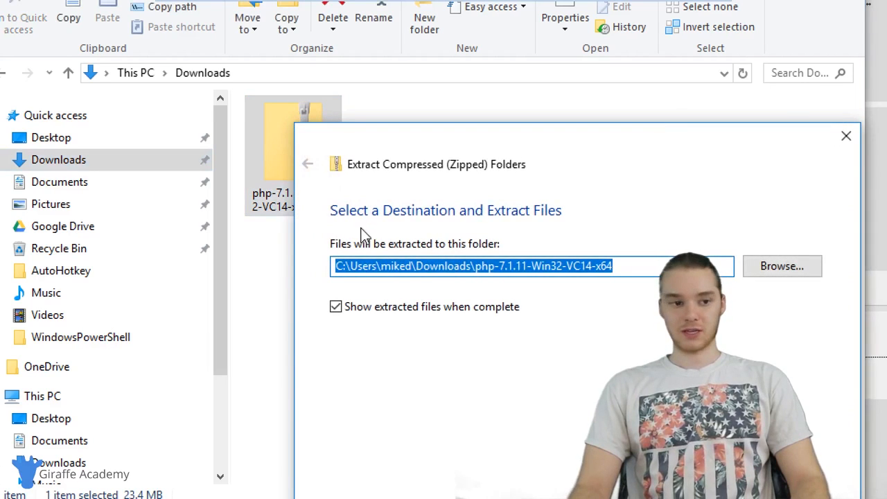
Set the extraction destination to C:\php and extract the archive's files there
left_click(621, 268)
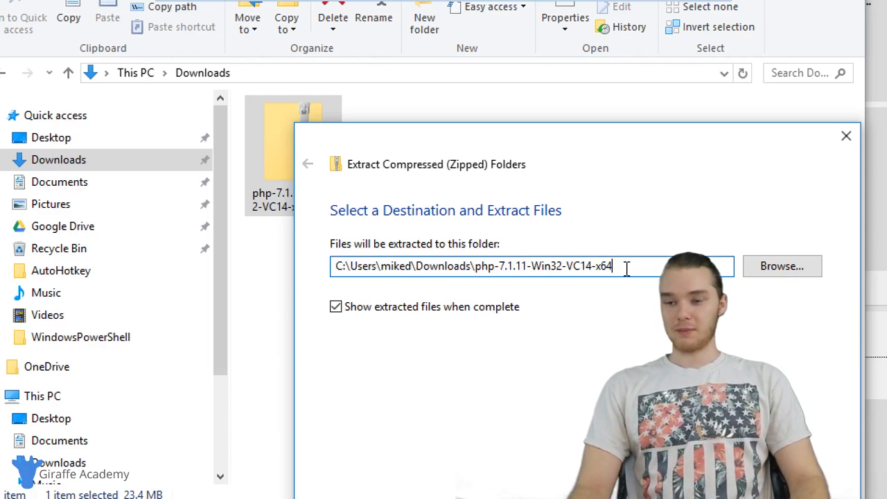
left_click_drag(626, 268, 350, 266)
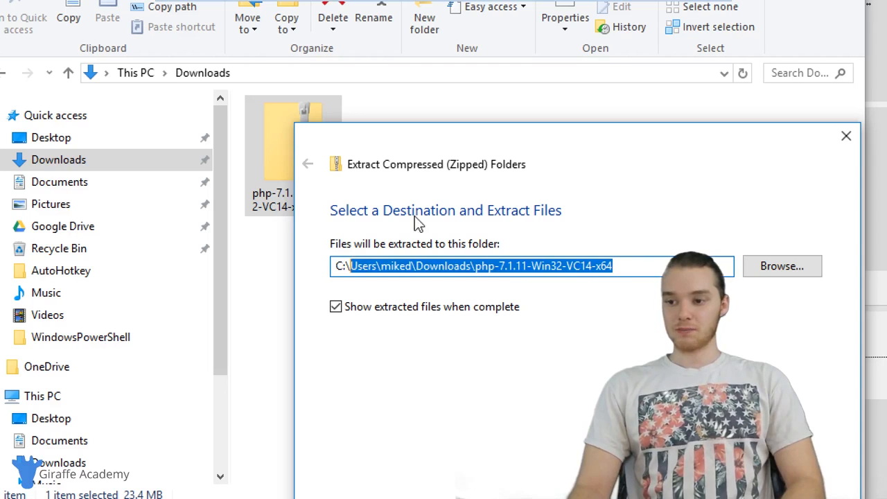
key("BackSpace")
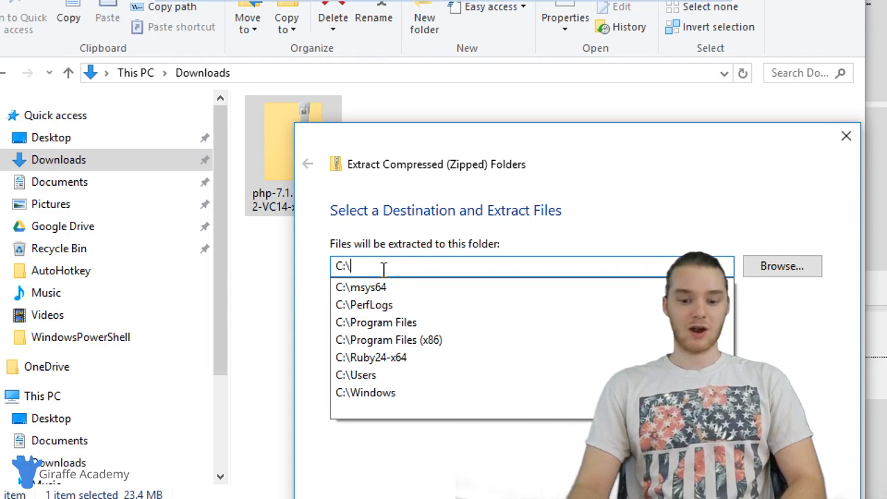
type("php")
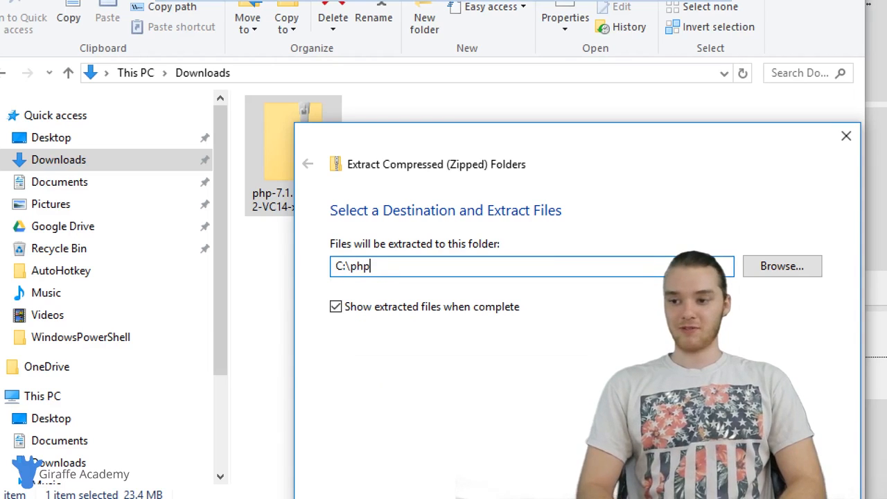
left_click_drag(378, 270, 350, 266)
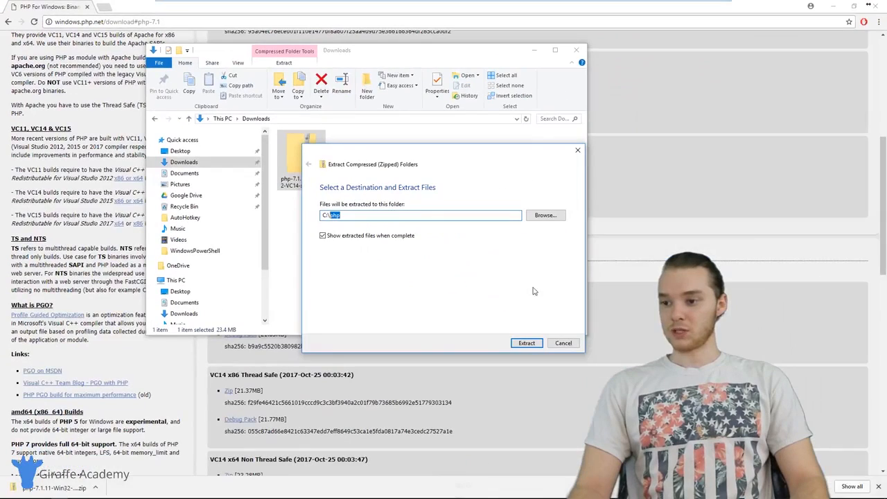
left_click(527, 343)
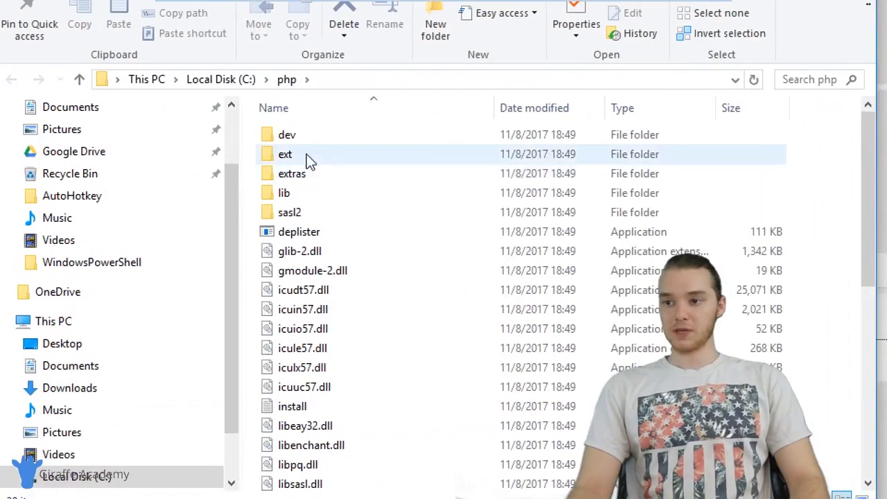
Check the location of the php folder on Local Disk (C:) and look through its extracted files
left_click(223, 80)
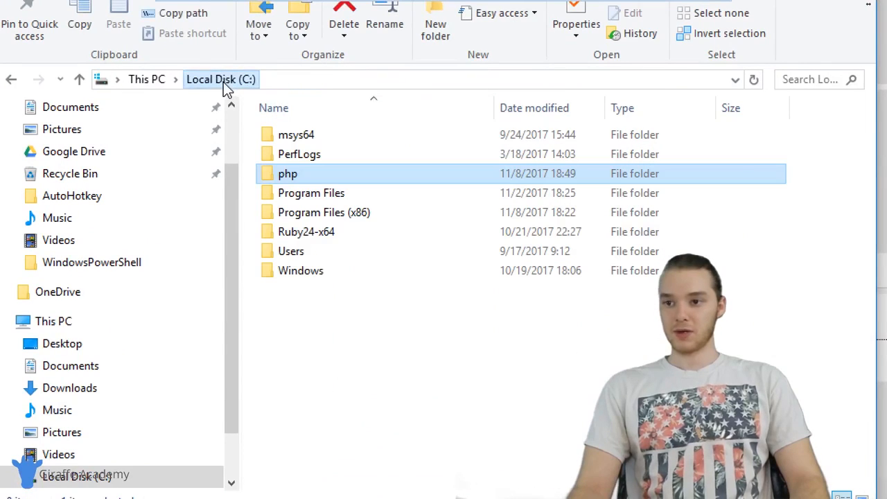
double_click(301, 176)
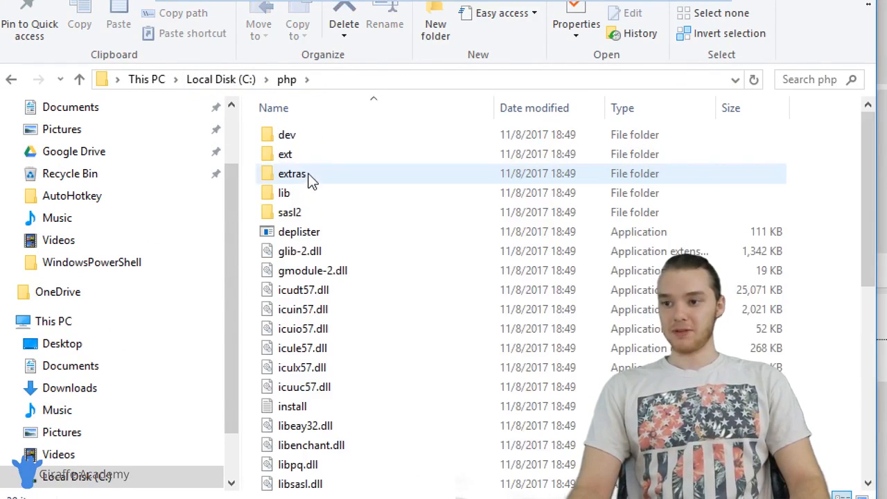
scroll(332, 182, "down", 2)
scroll(341, 229, "down", 5)
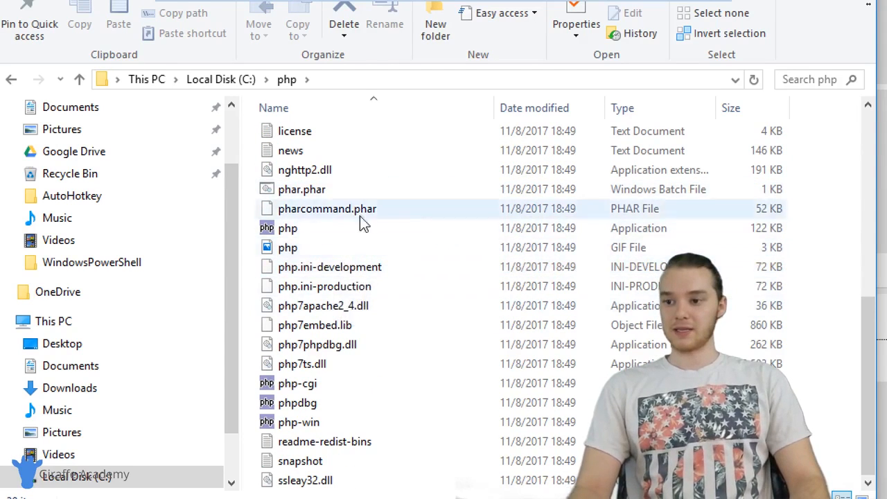
scroll(352, 283, "up", 7)
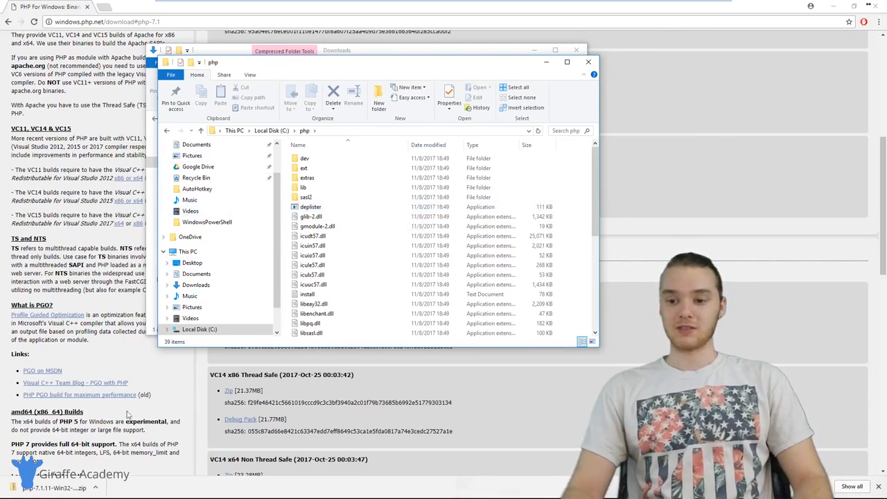
Search Windows for "environ", open the system environment variables settings and bring up the Environment Variables dialog
mouse_move(40, 496)
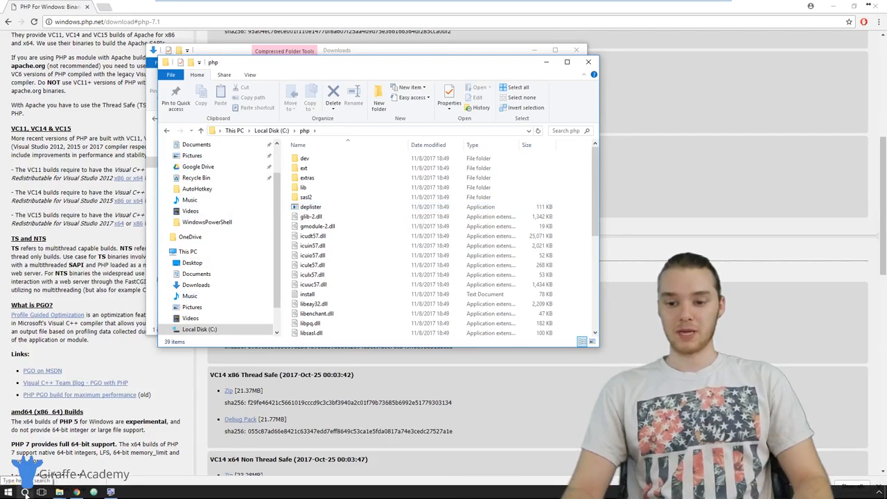
left_click(24, 492)
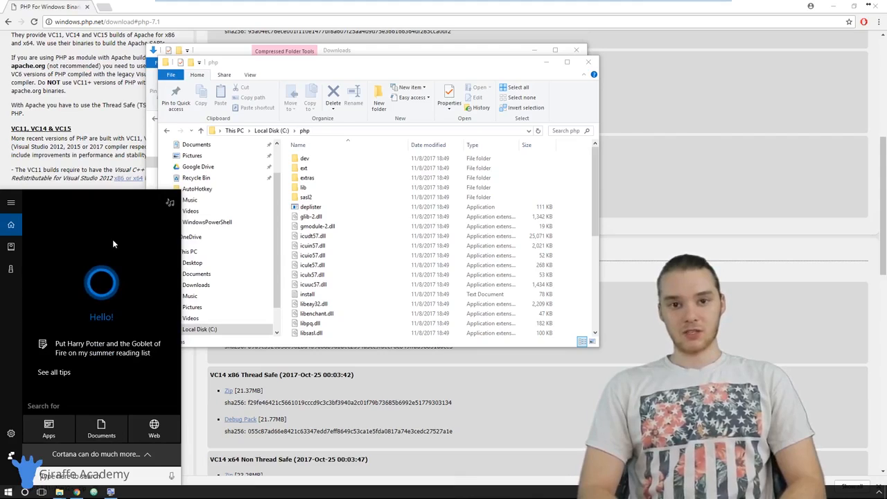
type("envi")
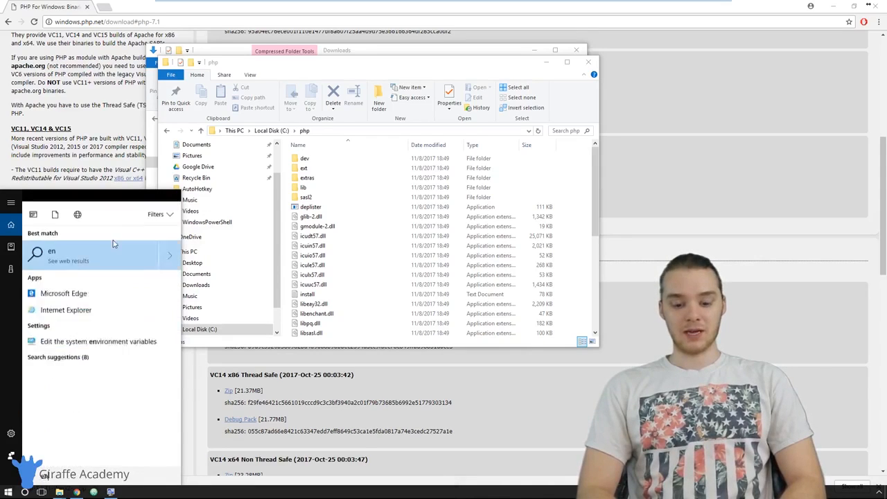
type("ron")
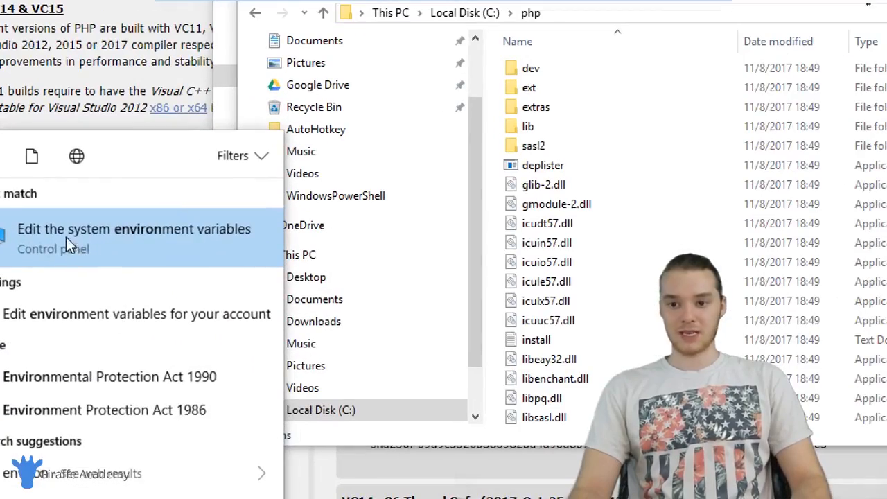
left_click(108, 234)
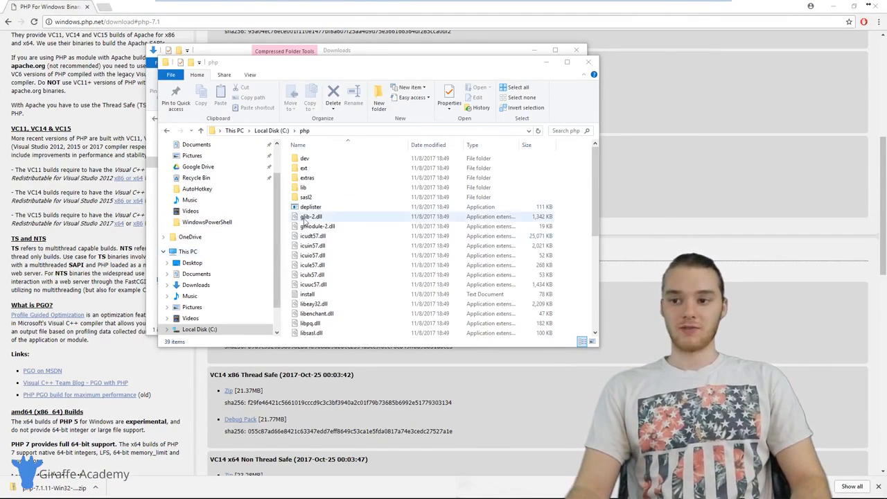
mouse_move(243, 497)
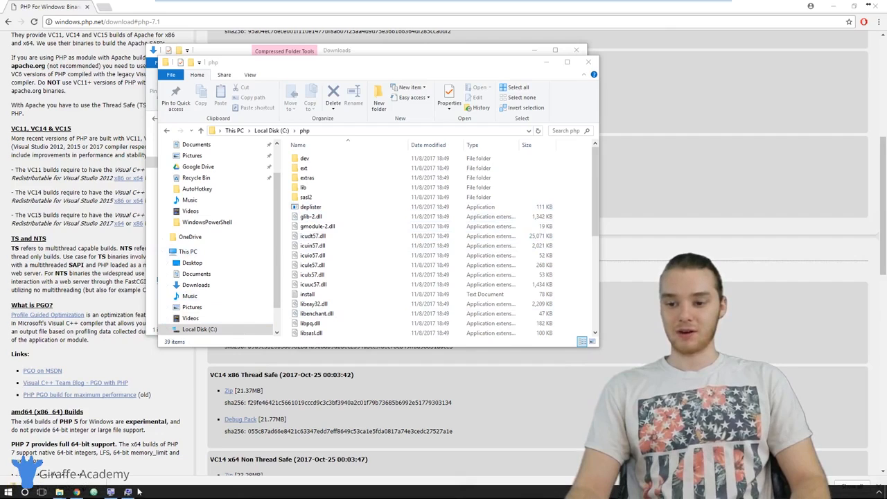
left_click(111, 491)
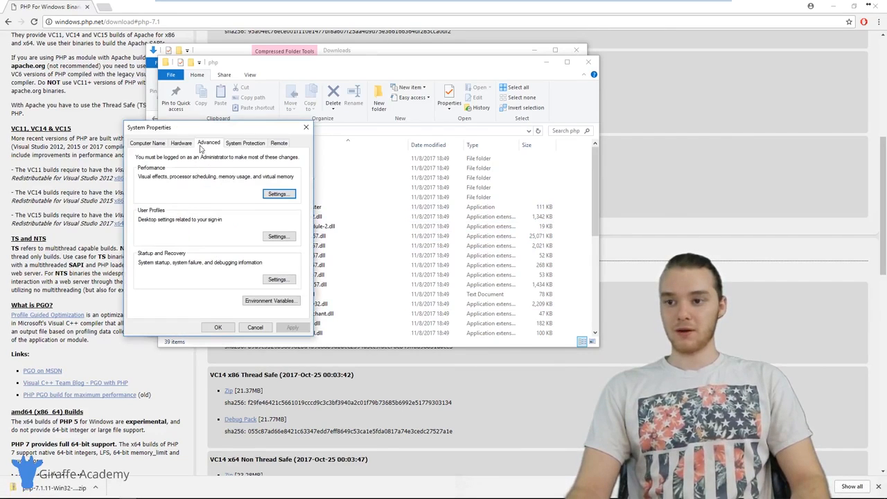
left_click(286, 305)
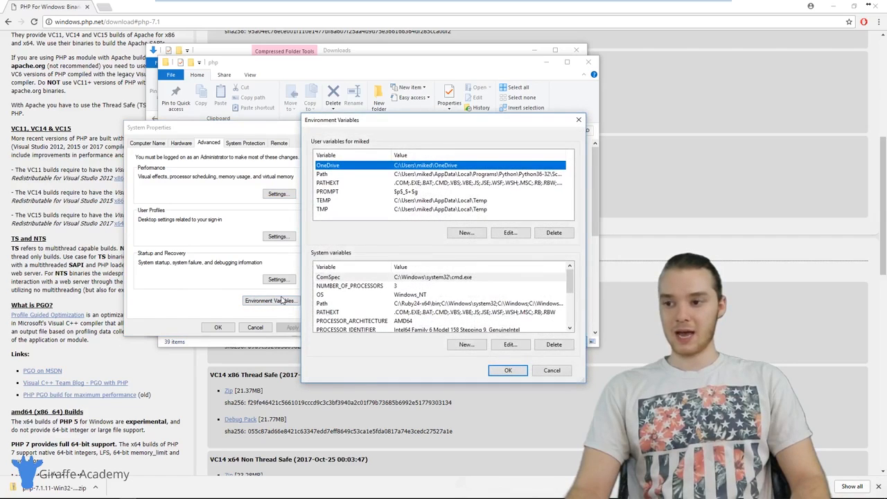
Open the Path entry among the user variables for editing, keeping the dialogs clear of the presenter's area
left_click_drag(394, 115, 216, 105)
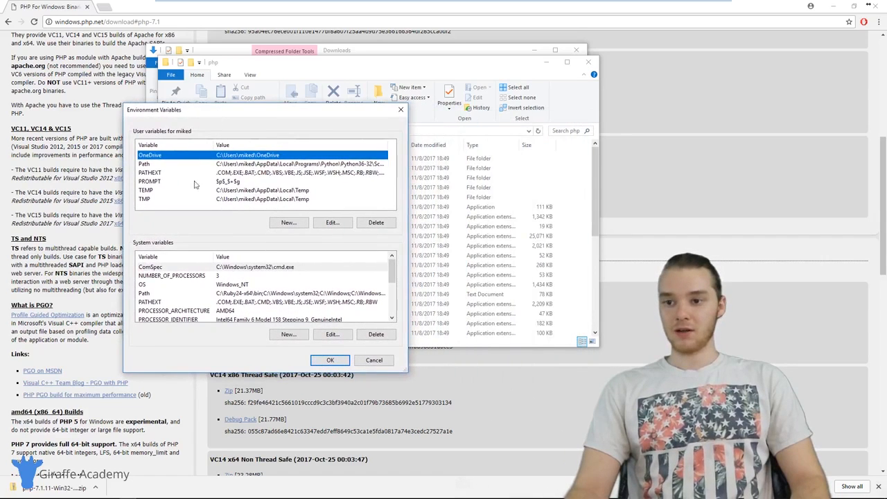
left_click(154, 164)
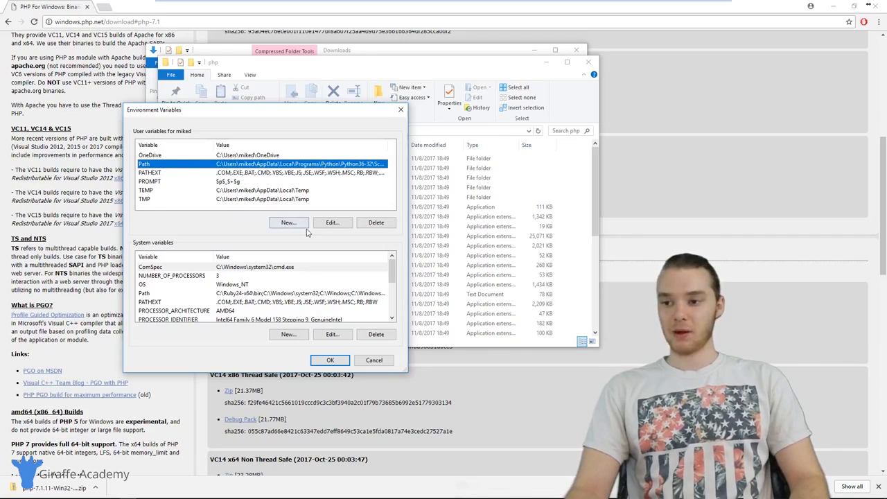
left_click(331, 225)
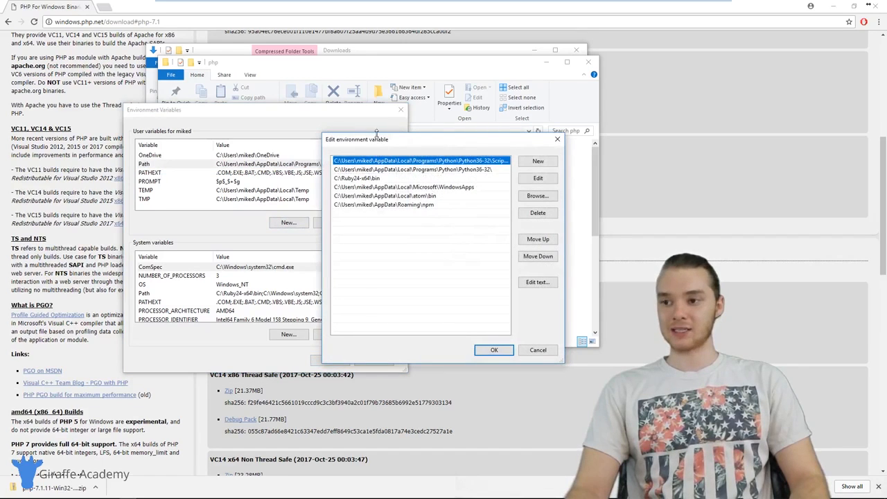
left_click_drag(376, 132, 194, 132)
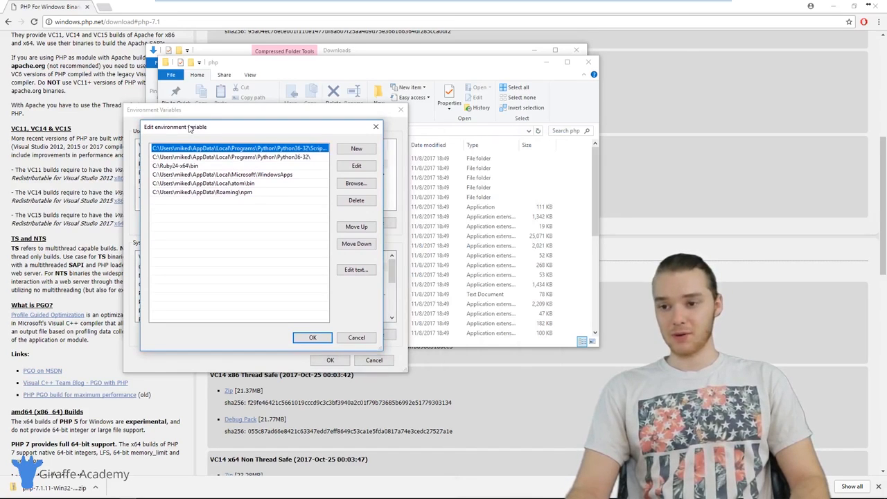
left_click(264, 219)
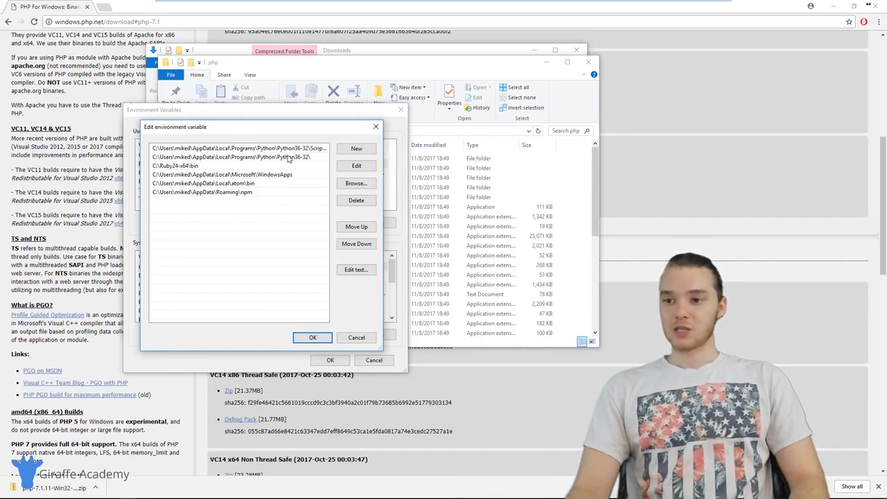
Add C:\php as a new entry in the user Path variable and accept all the open settings dialogs
left_click(357, 152)
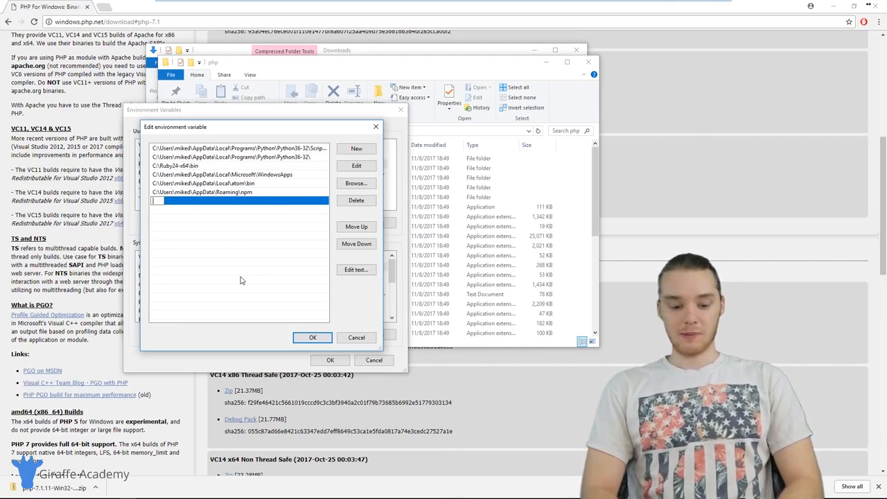
type("C:")
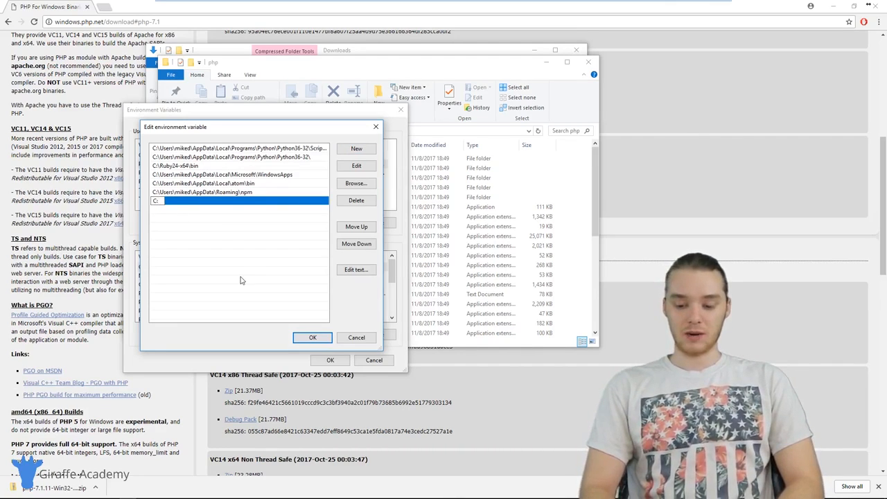
type("\\php")
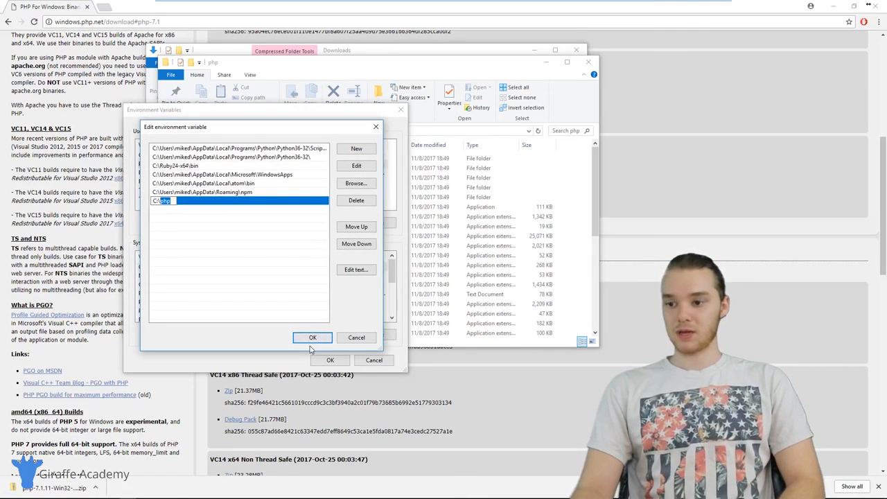
left_click(239, 244)
left_click(308, 338)
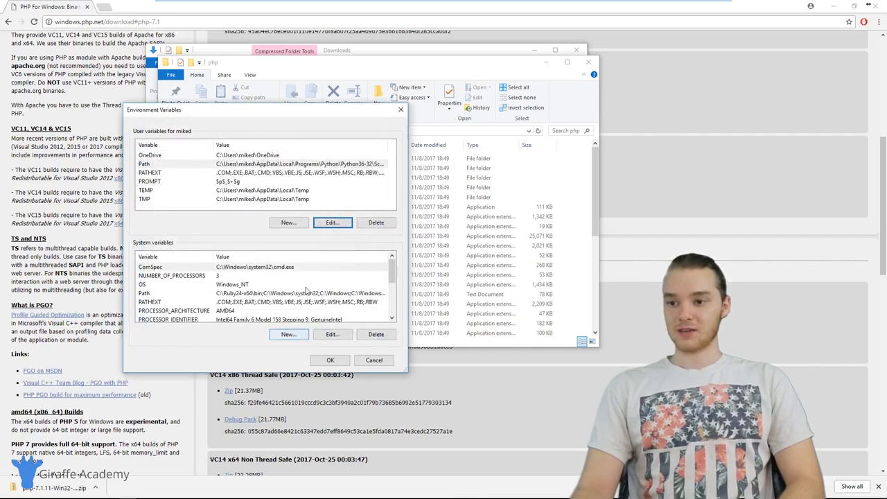
left_click(330, 360)
left_click(218, 328)
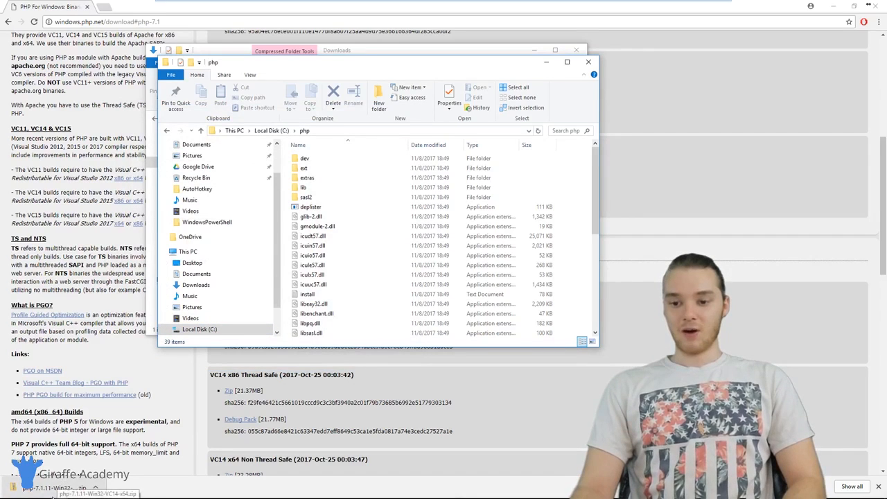
Search Windows for "cmd", switch to Command Prompt and move its window nearer the middle of the desktop
left_click(25, 493)
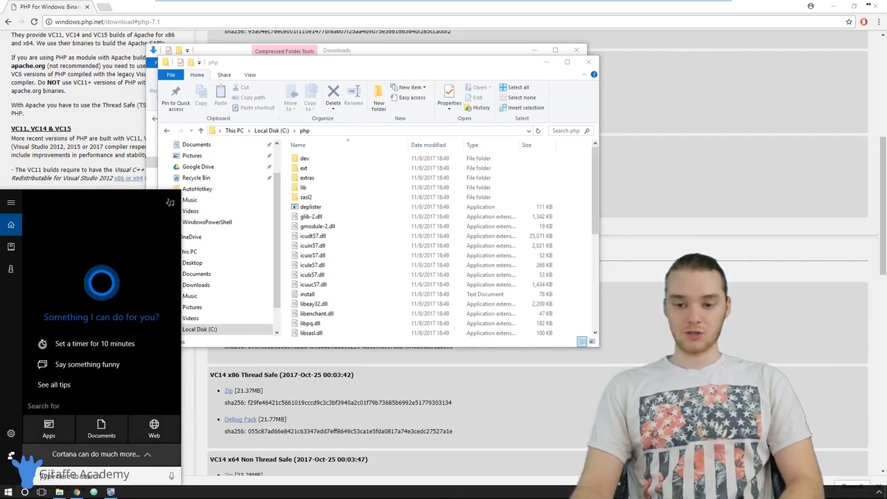
type("cmd")
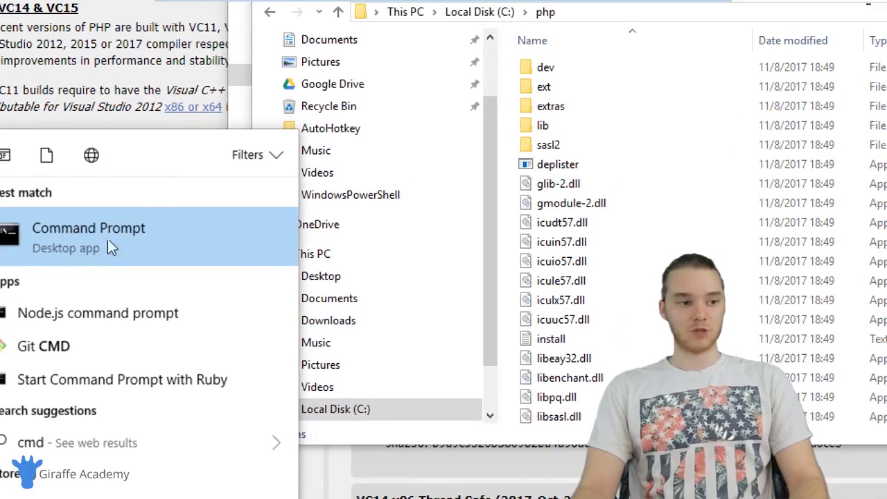
left_click(94, 242)
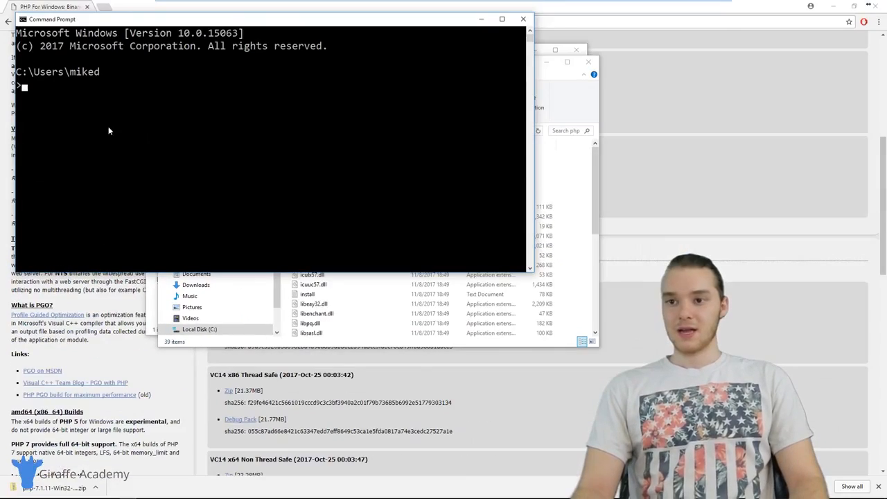
left_click_drag(115, 23, 217, 113)
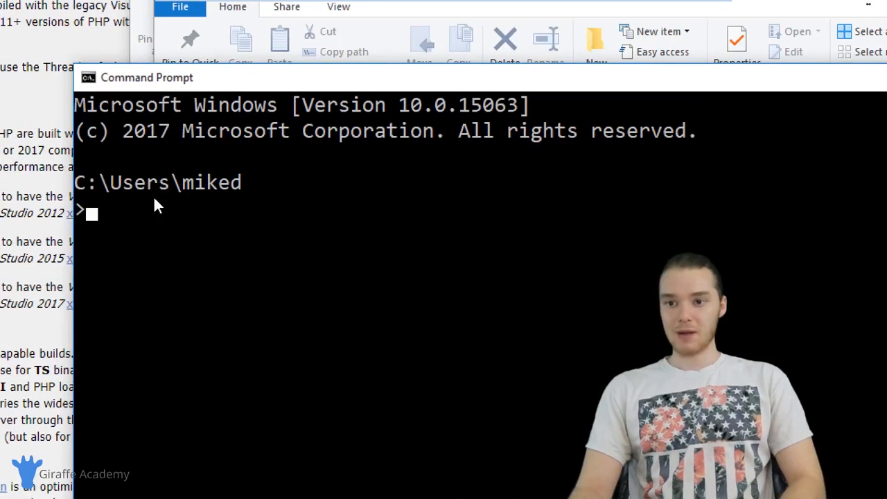
Print the Path variable with echo %PATH% and mark the C:\php entry in the output
left_click(169, 149)
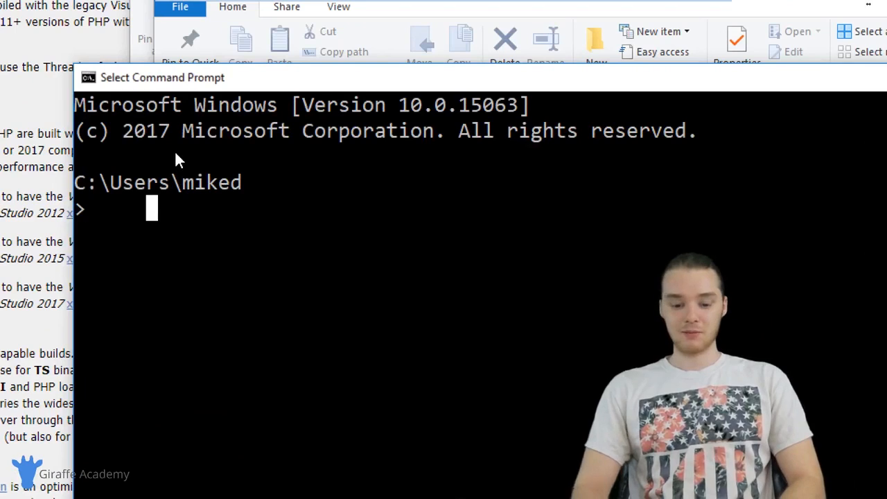
type("echo ")
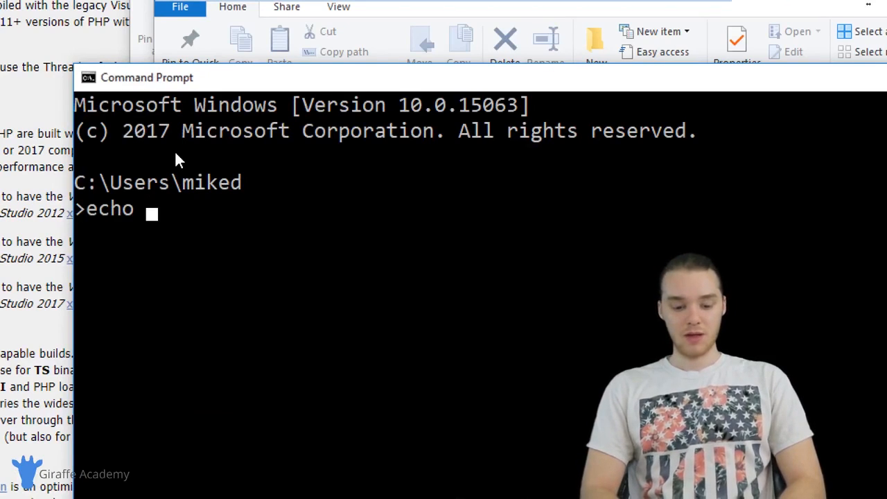
type("%PATH")
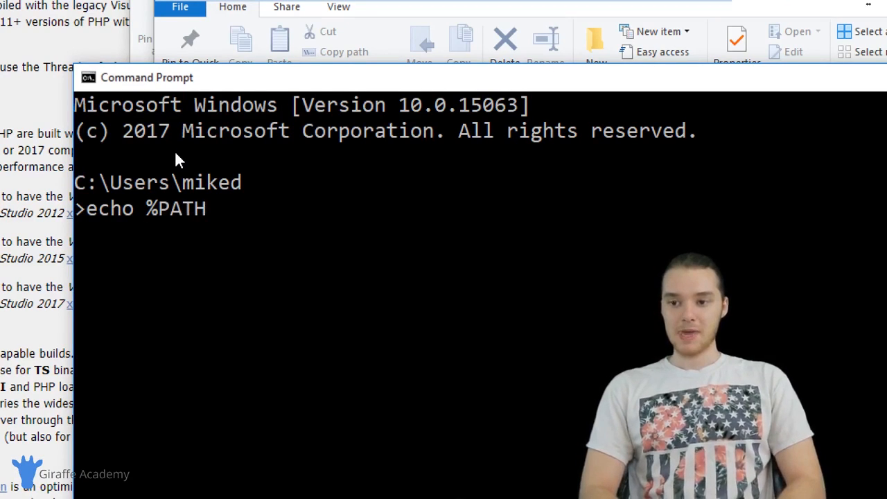
type("%")
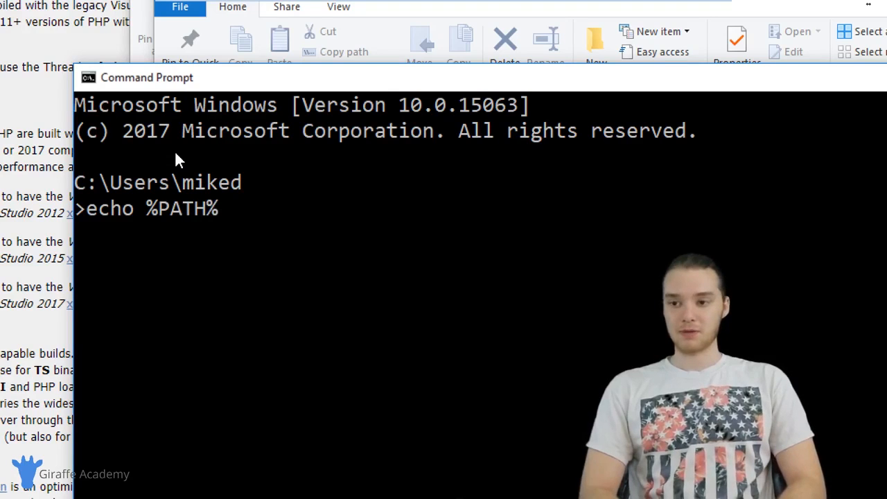
key("Return")
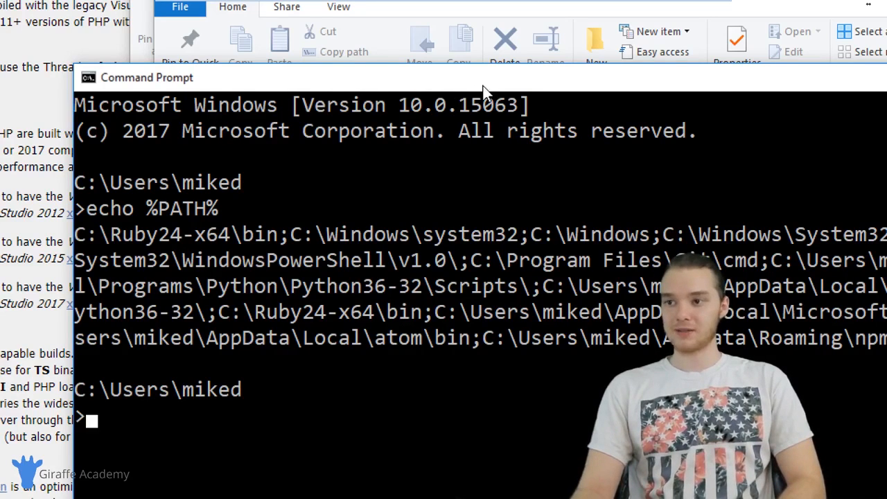
left_click_drag(483, 84, 327, 54)
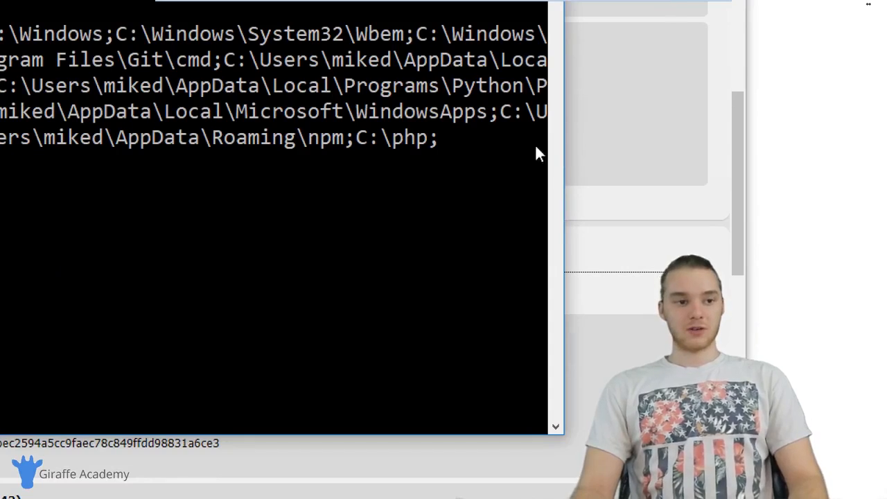
left_click_drag(358, 139, 419, 148)
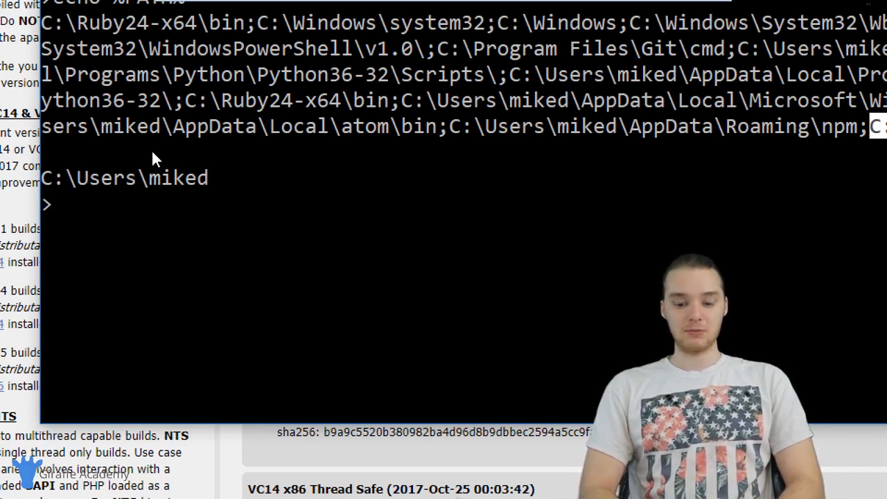
Check the installed PHP version with php -v and mark the version number in the output
type("php")
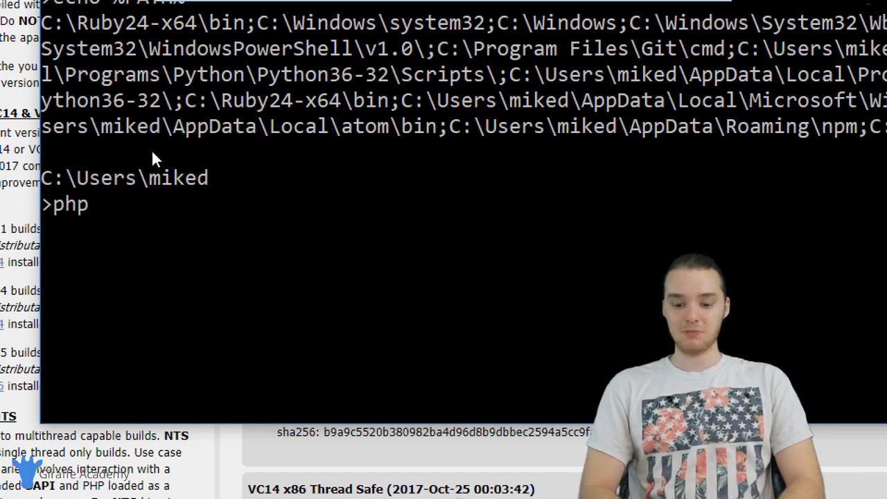
type(" -v")
key("Return")
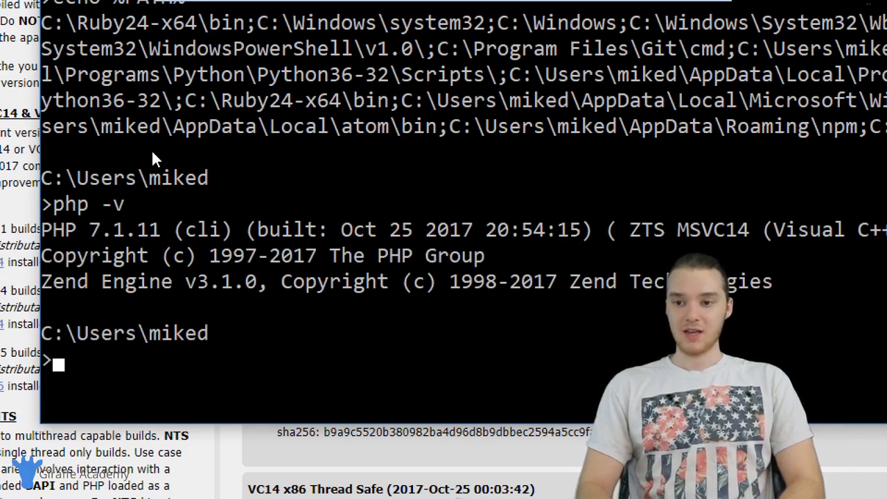
left_click_drag(91, 230, 151, 234)
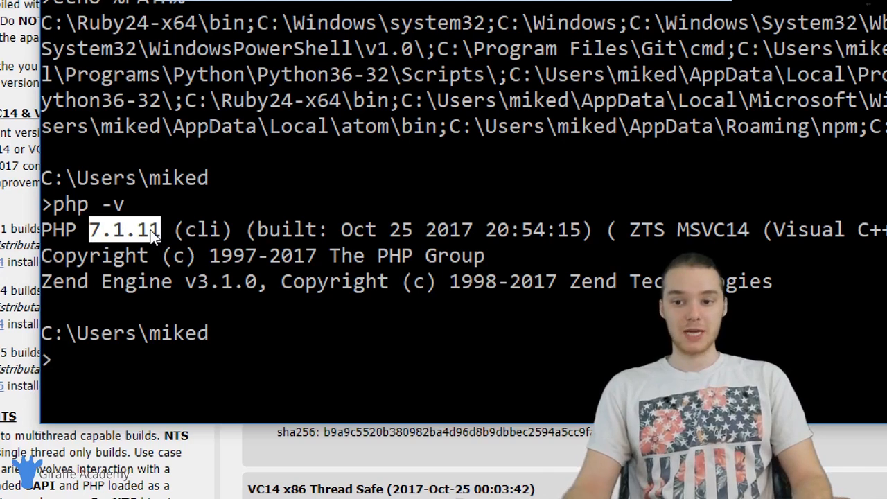
left_click(103, 249)
left_click_drag(91, 233, 159, 233)
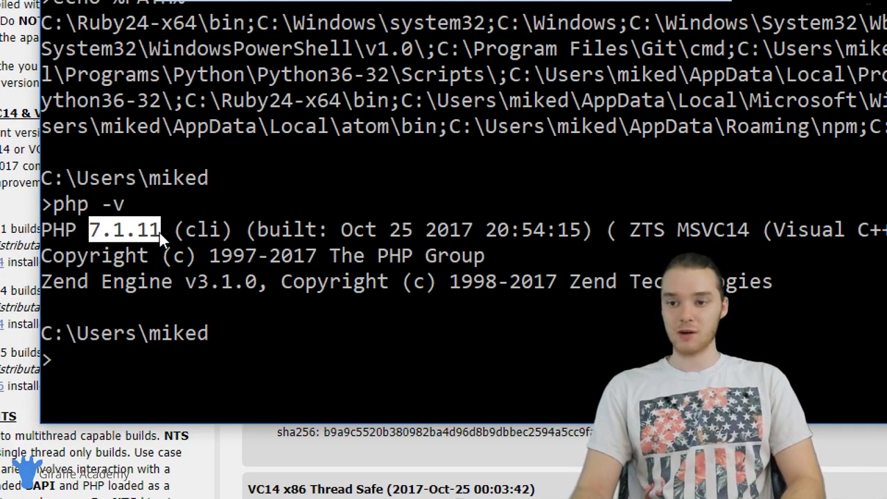